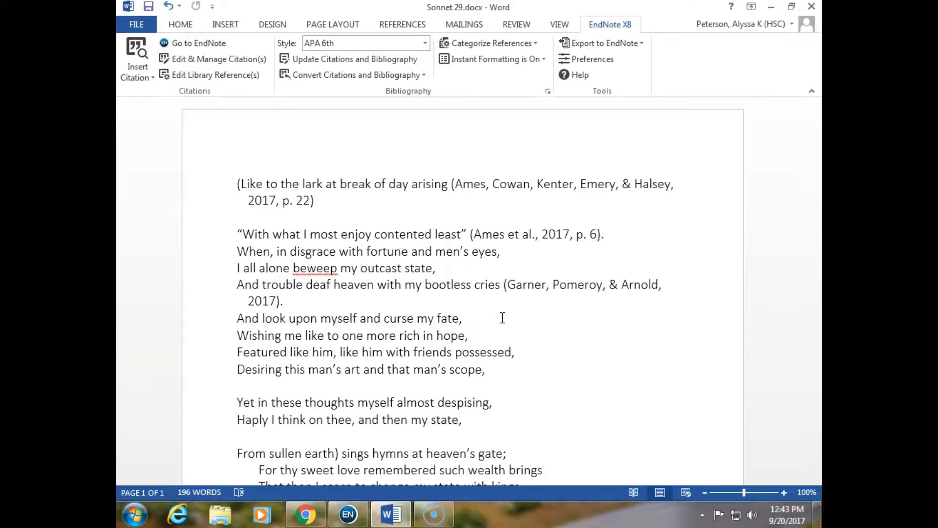
Convert the document's citations and bibliography to plain text in a new unsaved copy
left_click(423, 77)
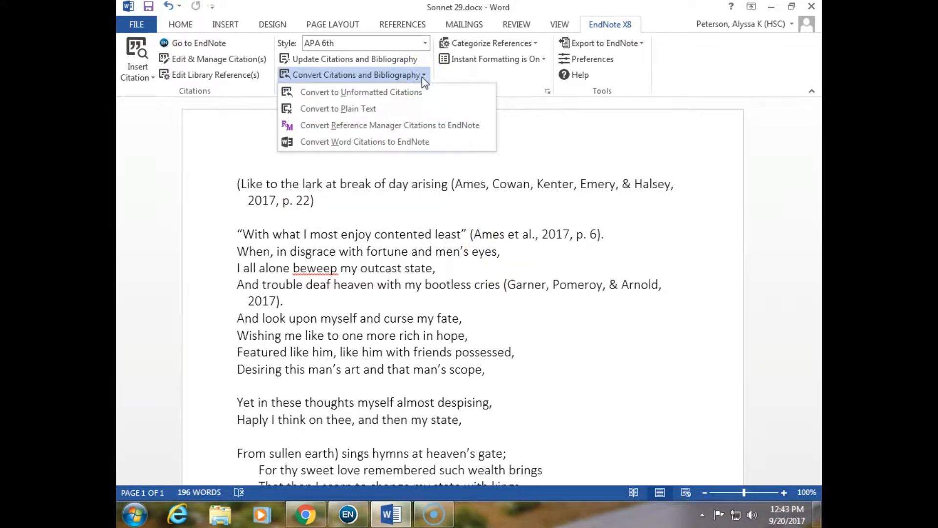
left_click(385, 111)
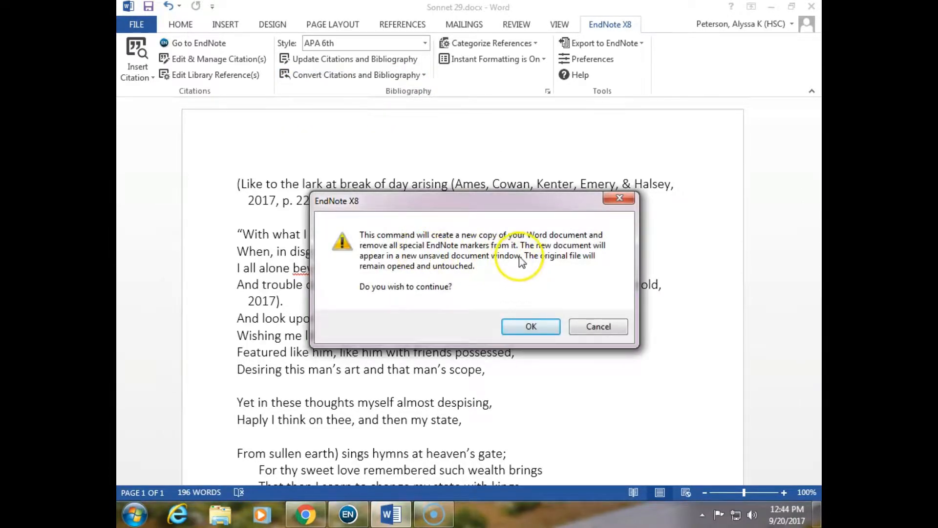
left_click(532, 327)
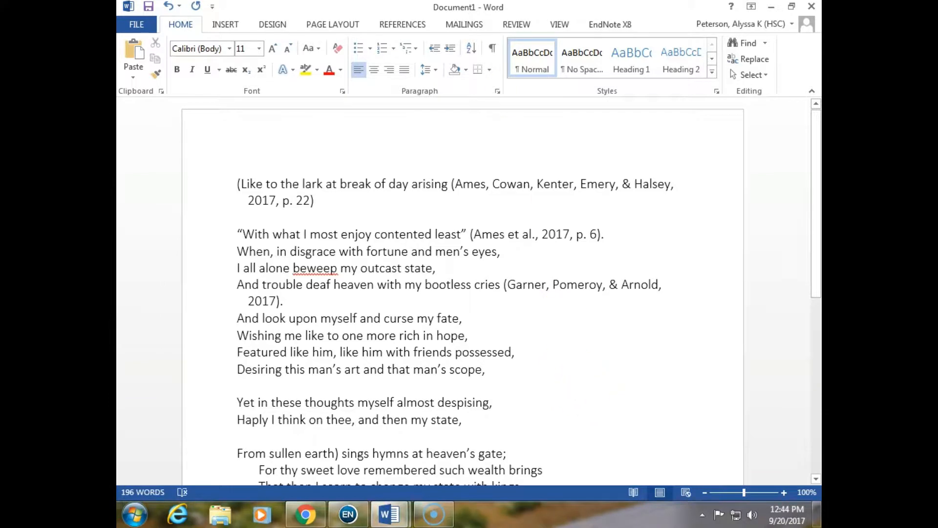
Save the original EndNote-linked document on the Desktop as Sonnet 29 EndNote.docx
left_click_drag(440, 7, 487, 16)
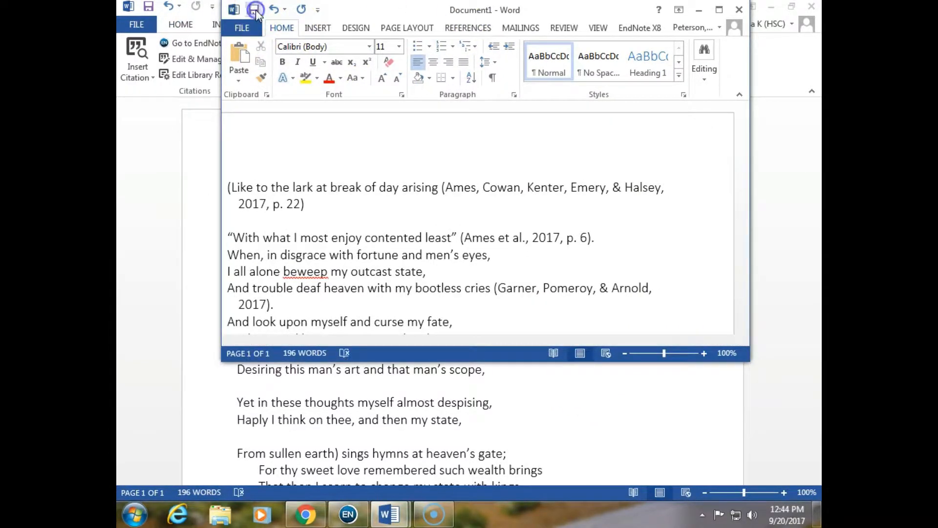
left_click(256, 10)
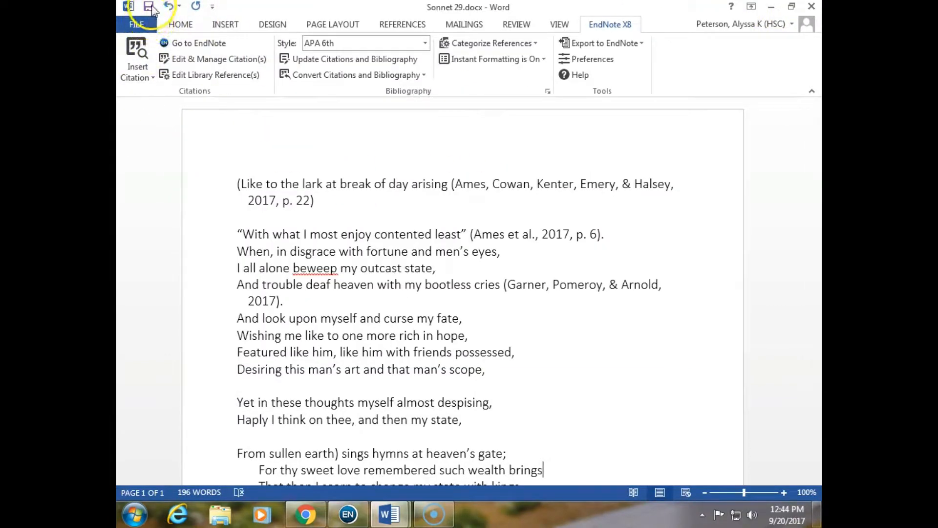
left_click(135, 24)
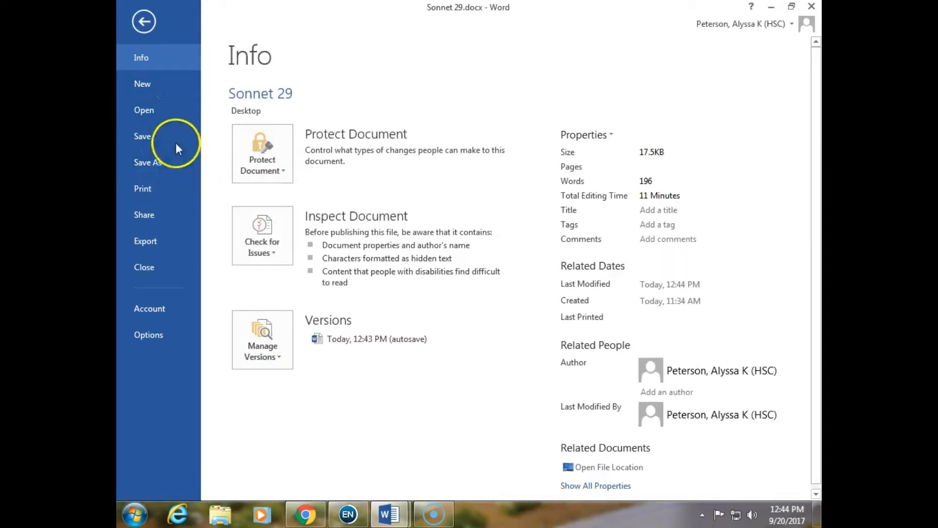
left_click(171, 157)
left_click(486, 195)
left_click(290, 234)
left_click(247, 233)
type("EndNote.docx")
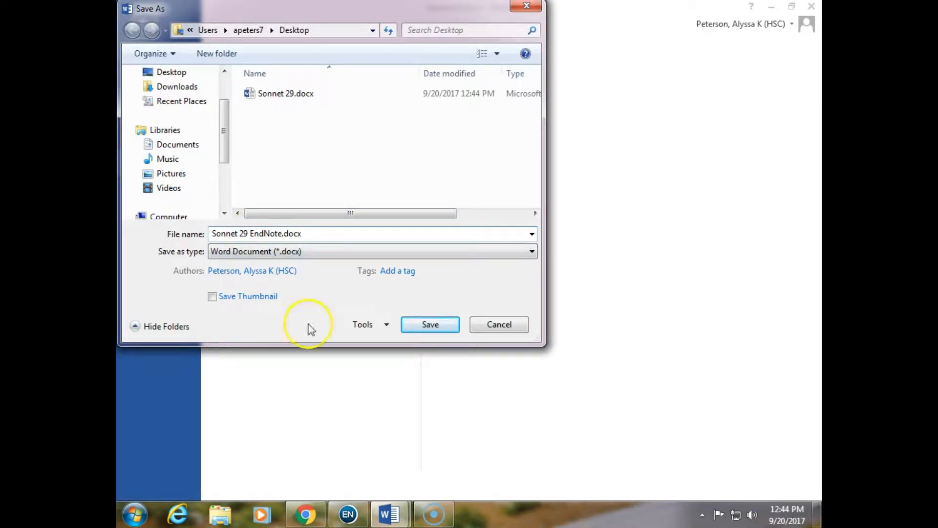
left_click(441, 327)
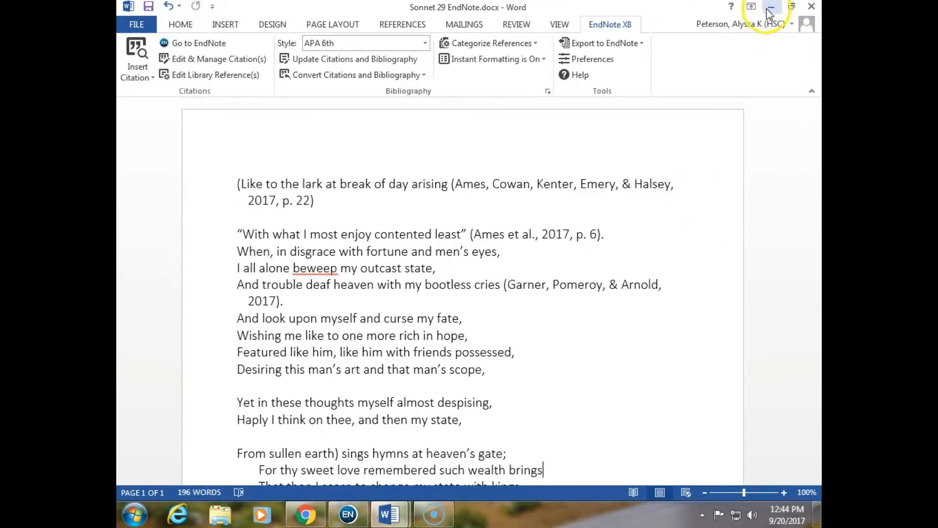
Select the in-text citations in the EndNote-linked document to examine their field shading
left_click(524, 285)
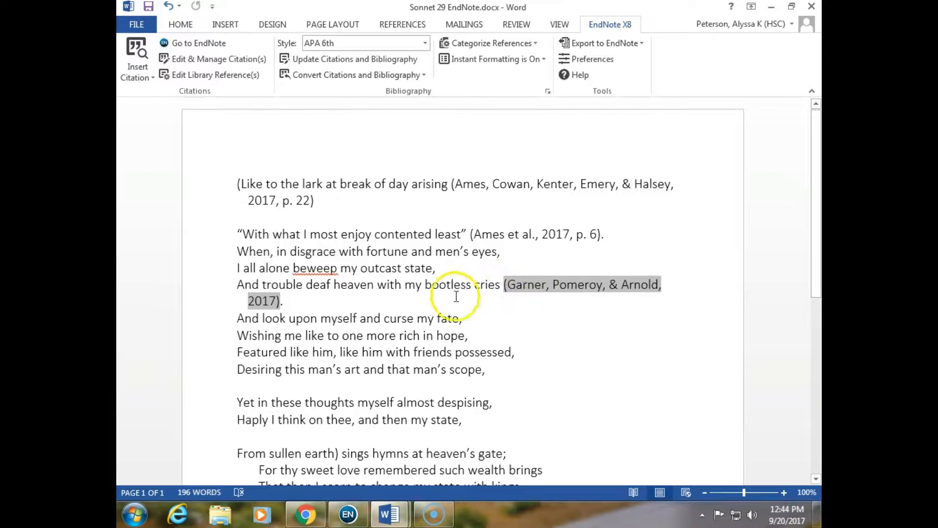
left_click(527, 243)
left_click(507, 183)
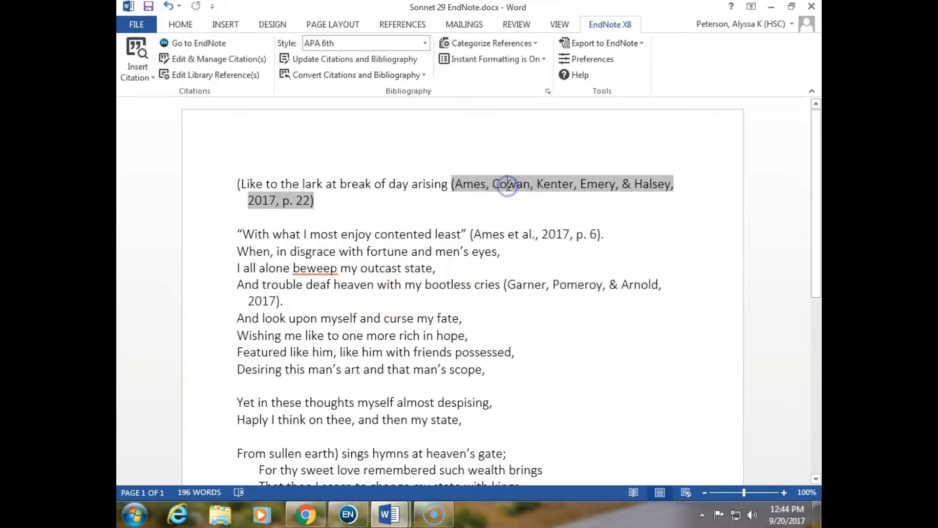
Switch to the plain-text copy and select its citations to examine them
left_click(771, 7)
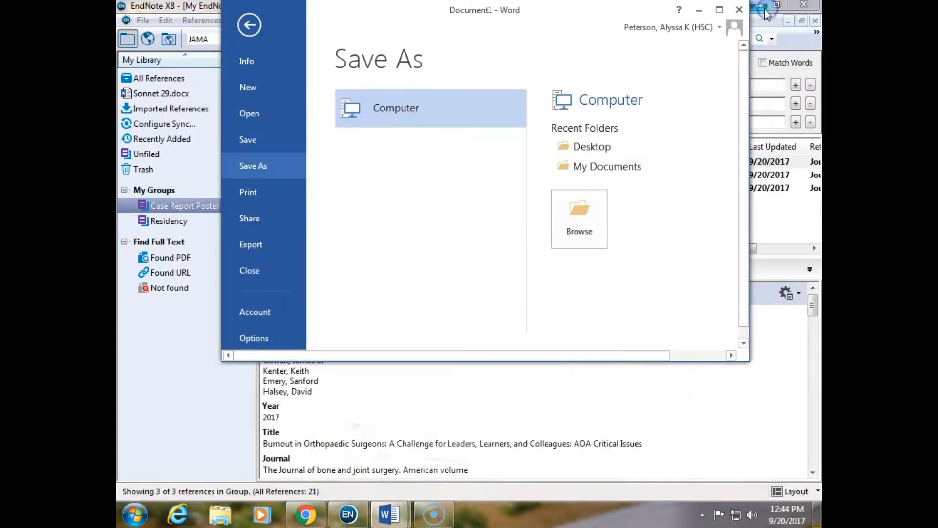
left_click(249, 24)
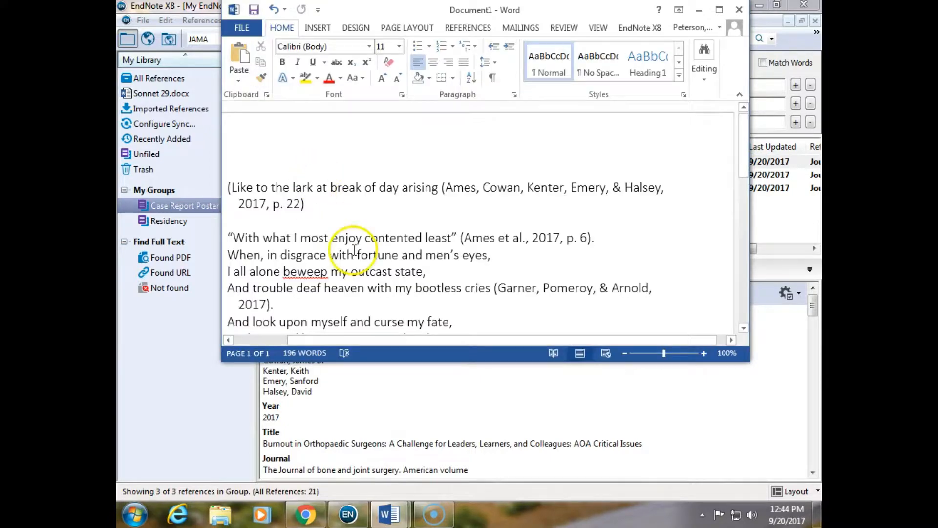
left_click(485, 195)
left_click(519, 292)
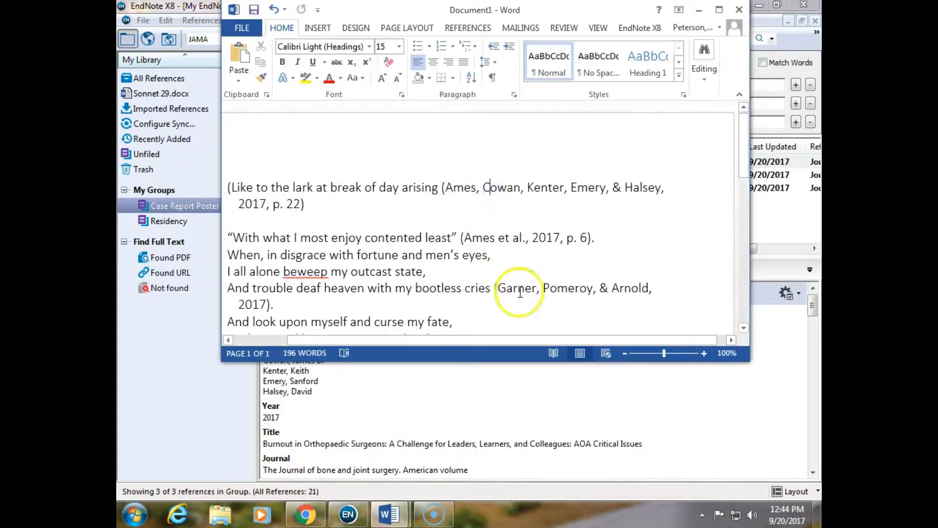
left_click(719, 10)
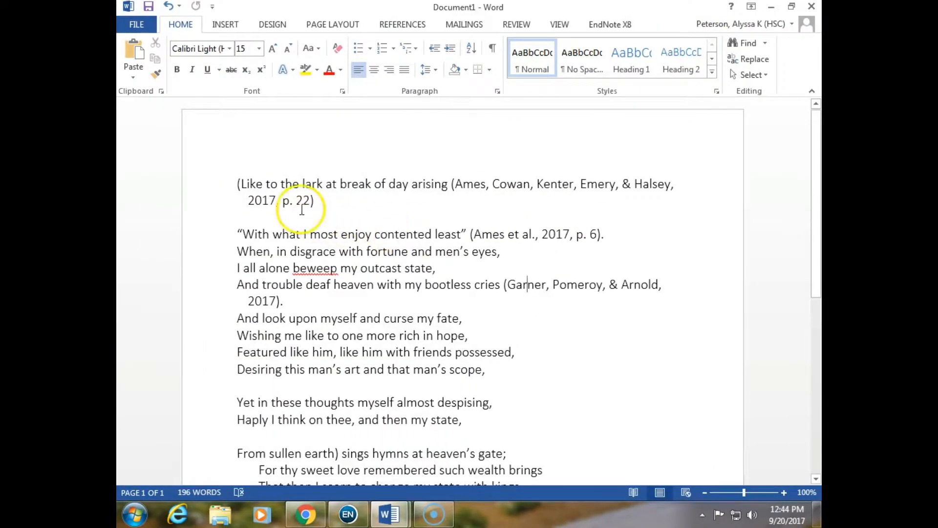
Change the page number in the first citation of the plain-text copy to 24
left_click(309, 201)
key("BackSpace")
type("4")
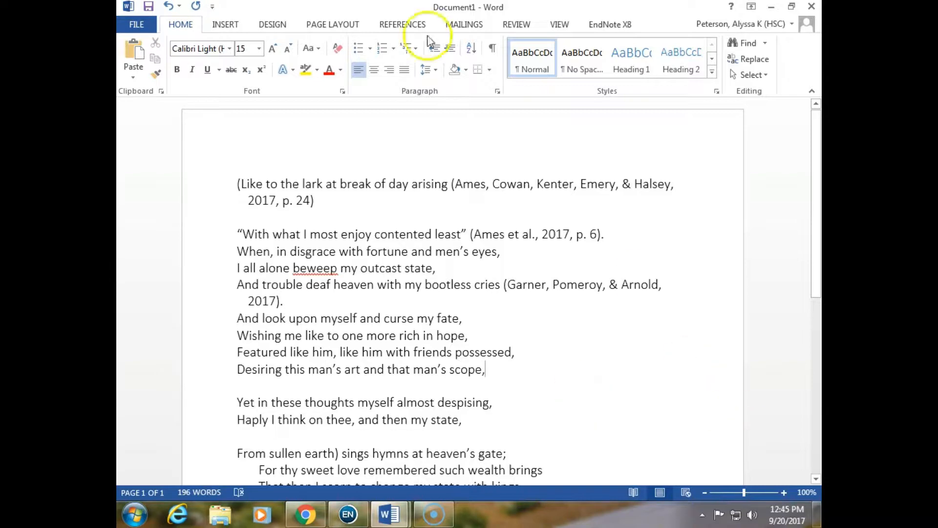
Return to the EndNote-linked document and change the font of the whole document to Arial
left_click(771, 7)
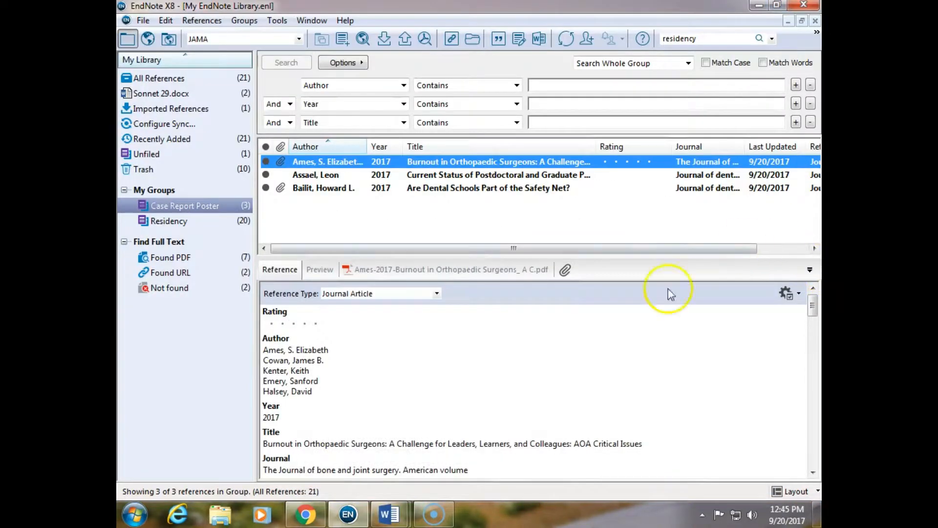
left_click(390, 514)
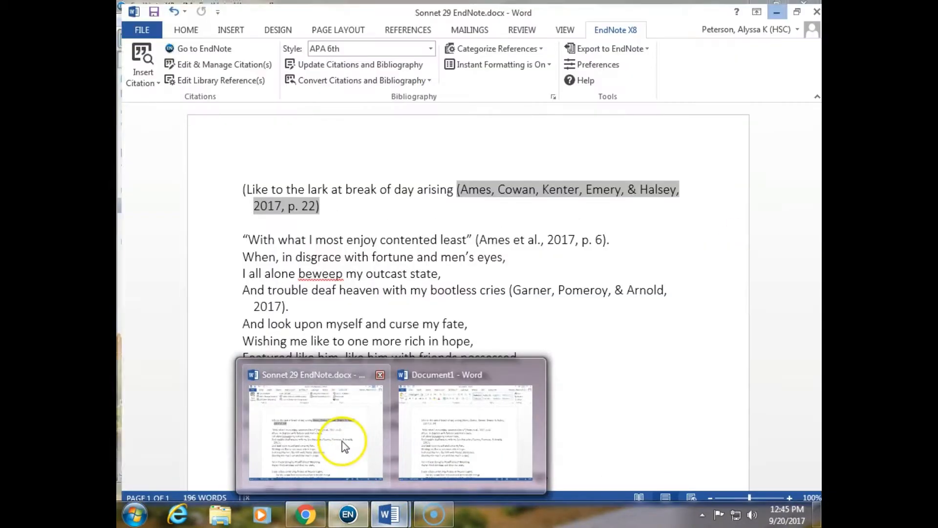
left_click(342, 447)
scroll(506, 397, "down", 2)
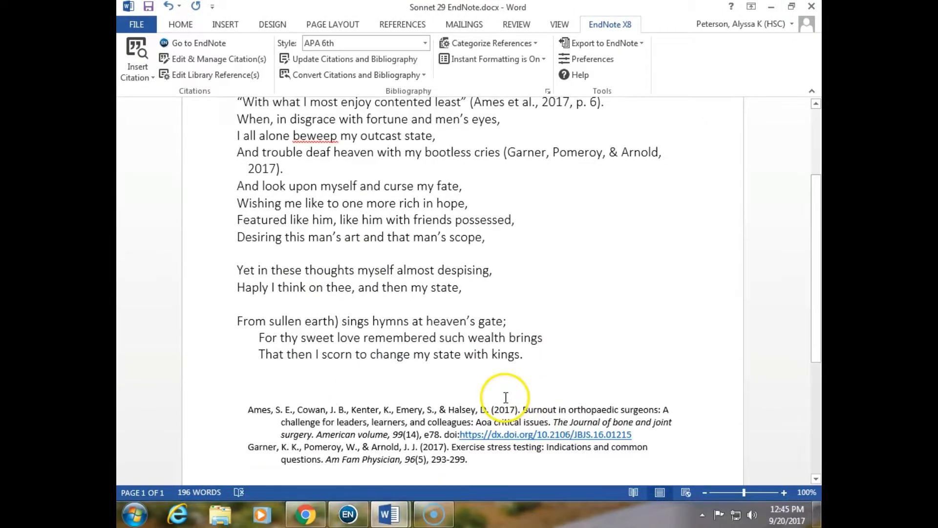
key("ctrl+a")
left_click(181, 24)
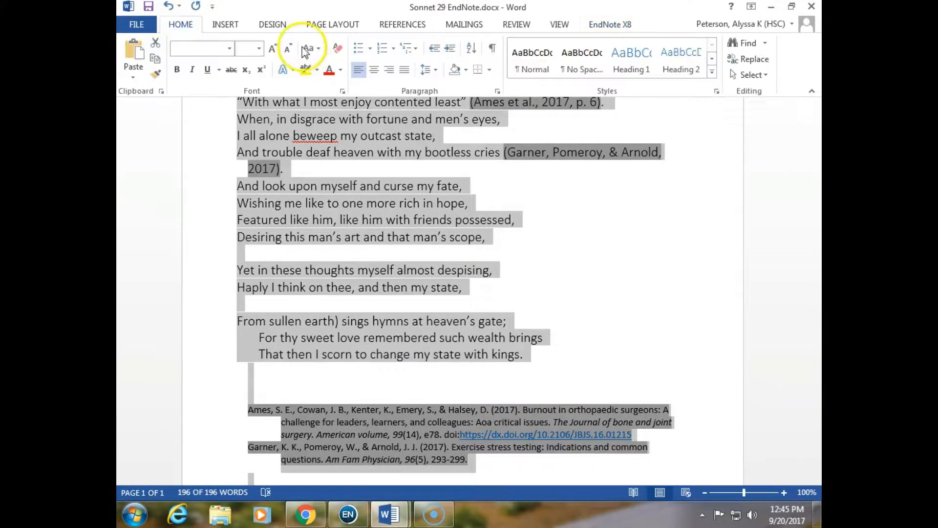
left_click(228, 48)
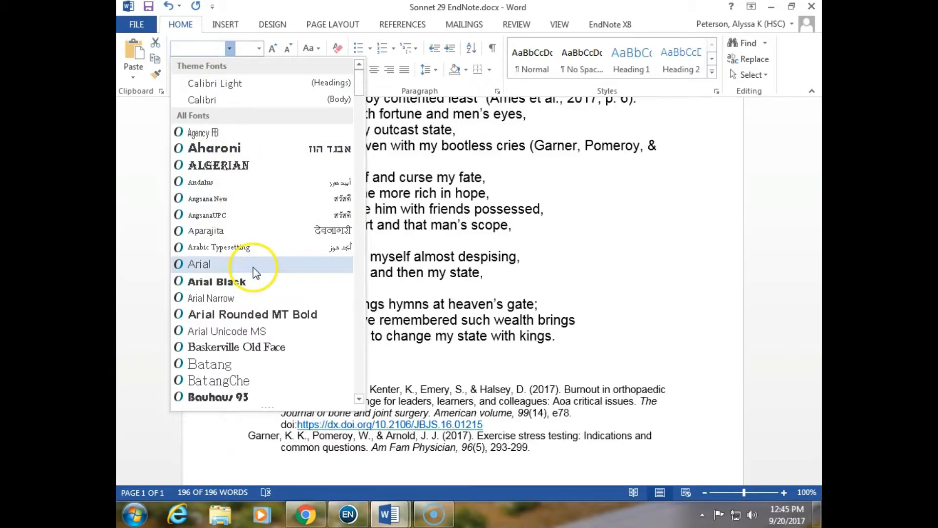
left_click(253, 270)
left_click(618, 321)
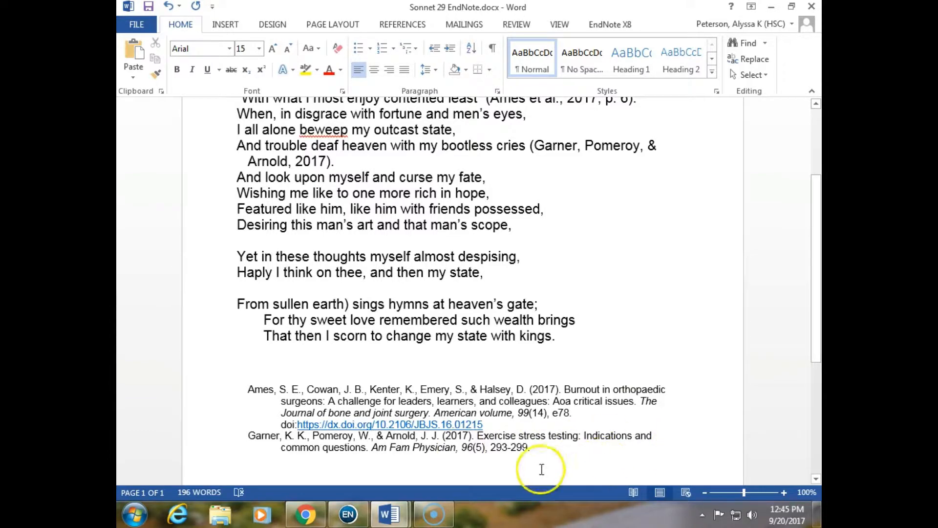
Select the bibliography entries and set their font size to 12
left_click(534, 448)
left_click_drag(268, 391, 534, 465)
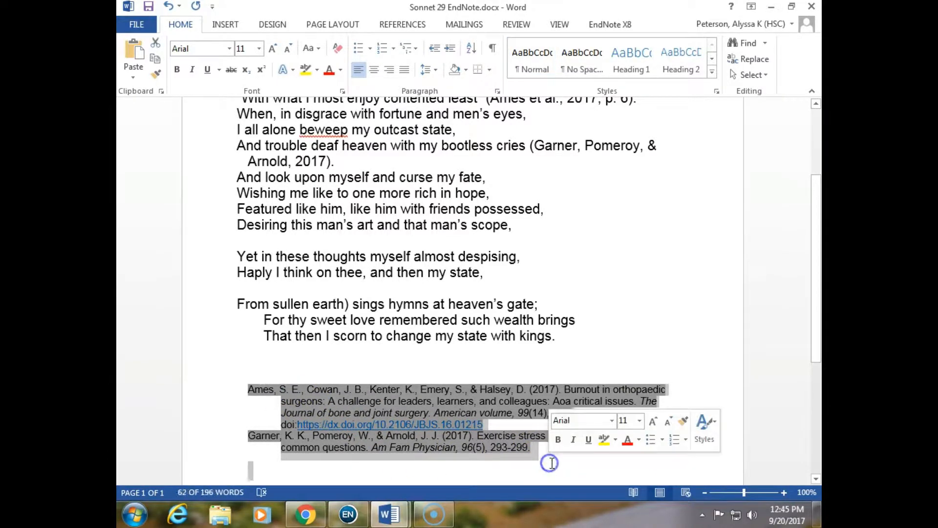
left_click(256, 50)
left_click(259, 52)
left_click(244, 120)
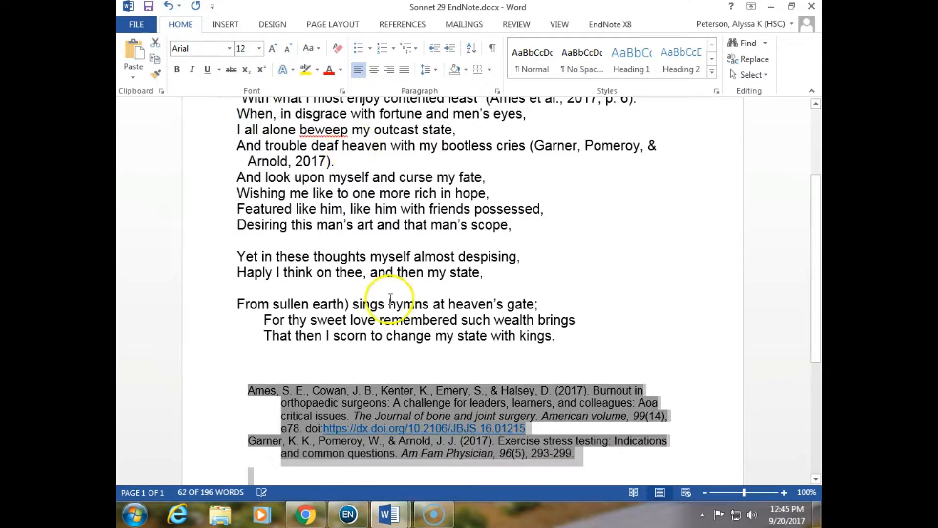
Save the EndNote-linked document
left_click(210, 256)
scroll(210, 261, "up", 3)
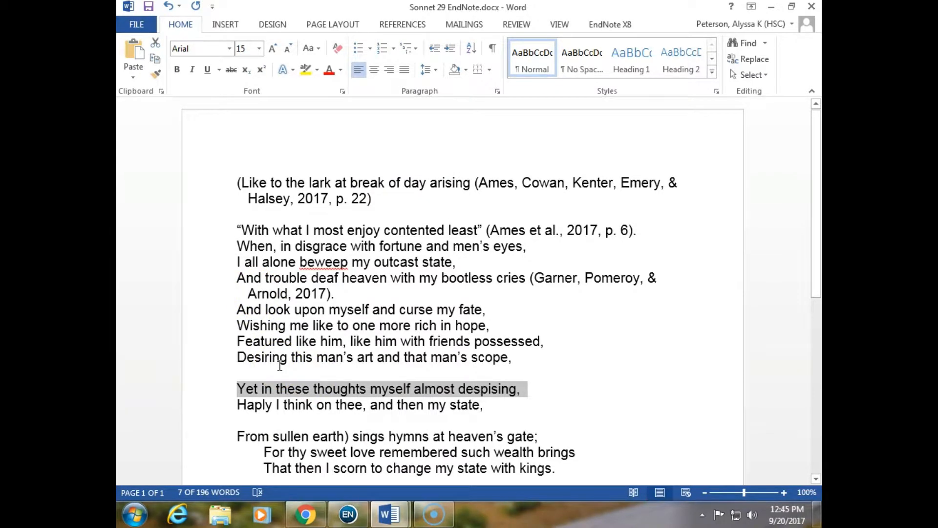
left_click(148, 5)
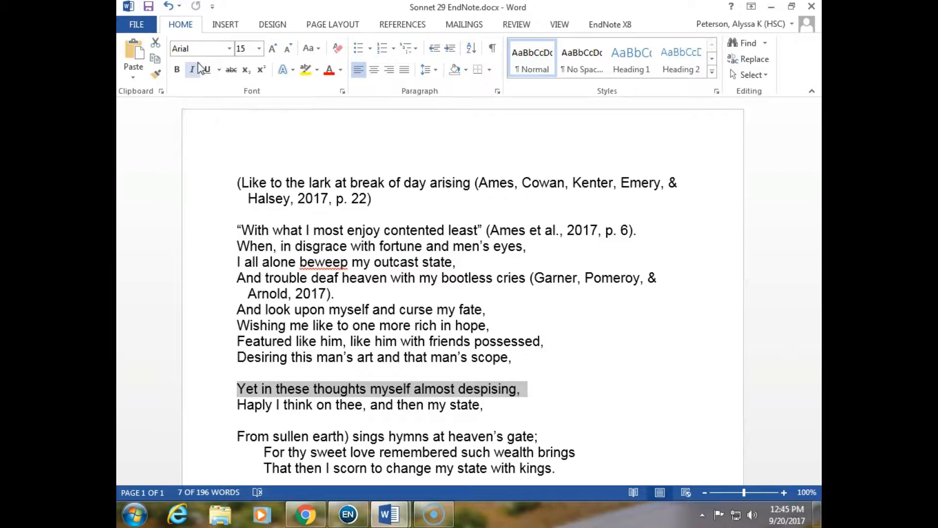
Switch to the browser, search Google for endnote web, and open the EndNote Web sign-in page
left_click(304, 514)
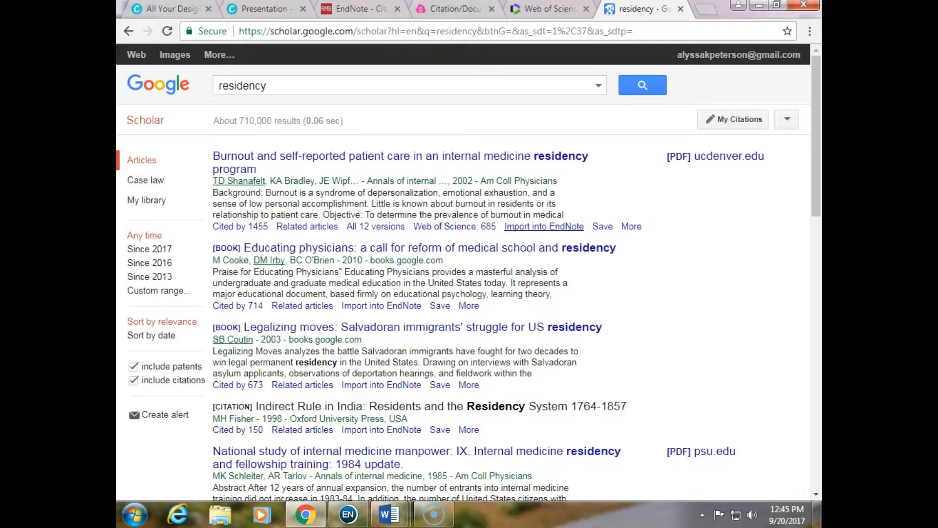
left_click(709, 10)
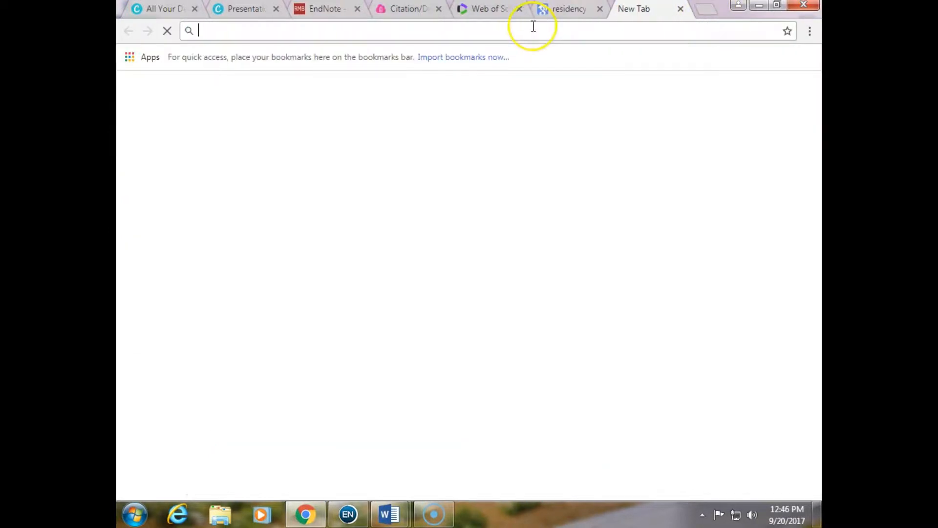
type("endno")
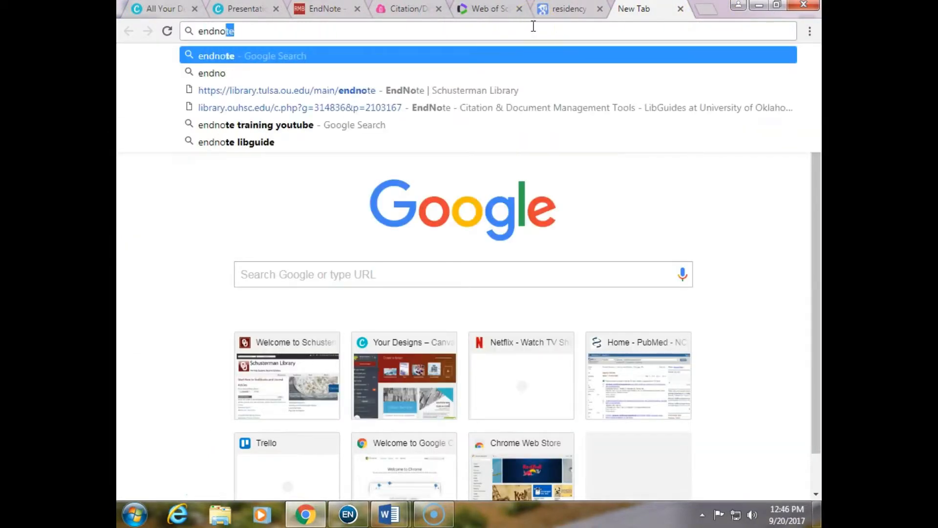
type("te web")
key("Return")
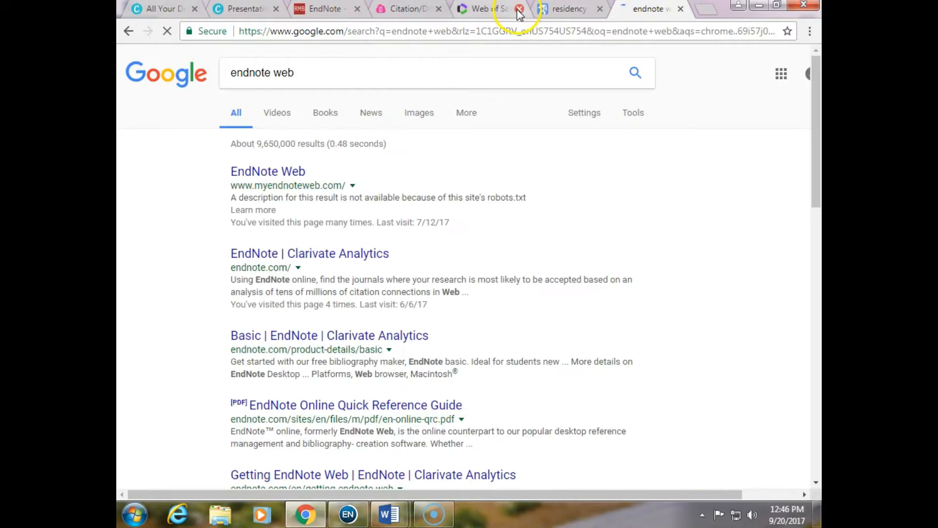
left_click(271, 175)
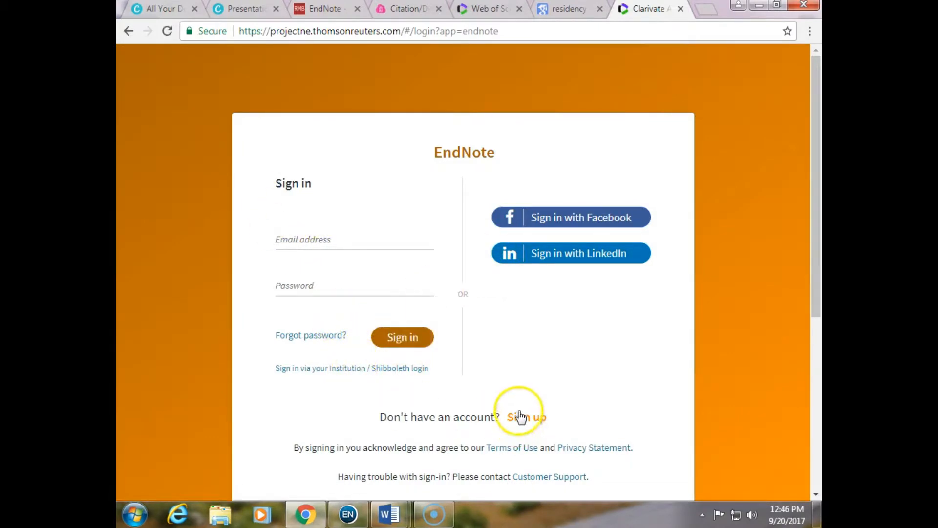
left_click(304, 239)
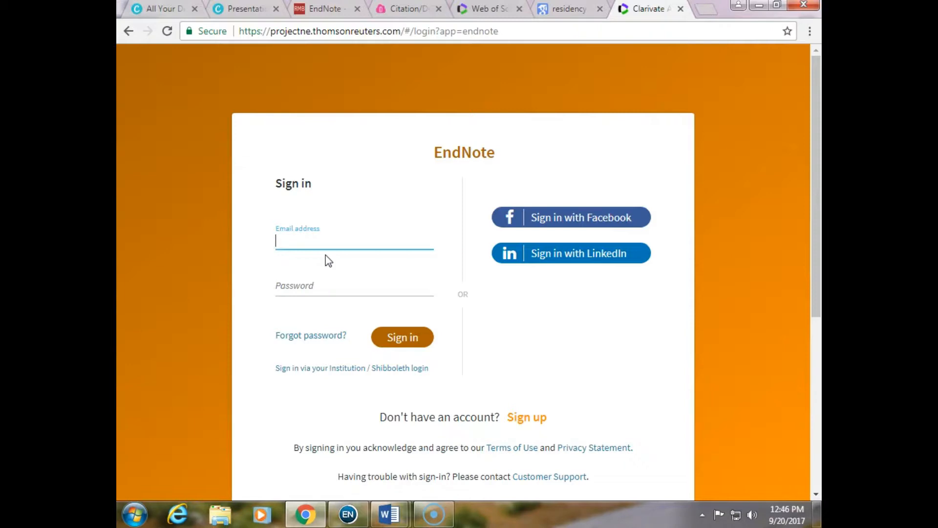
Return to the EndNote library and open the Sync section of the EndNote preferences
left_click(758, 6)
left_click(419, 515)
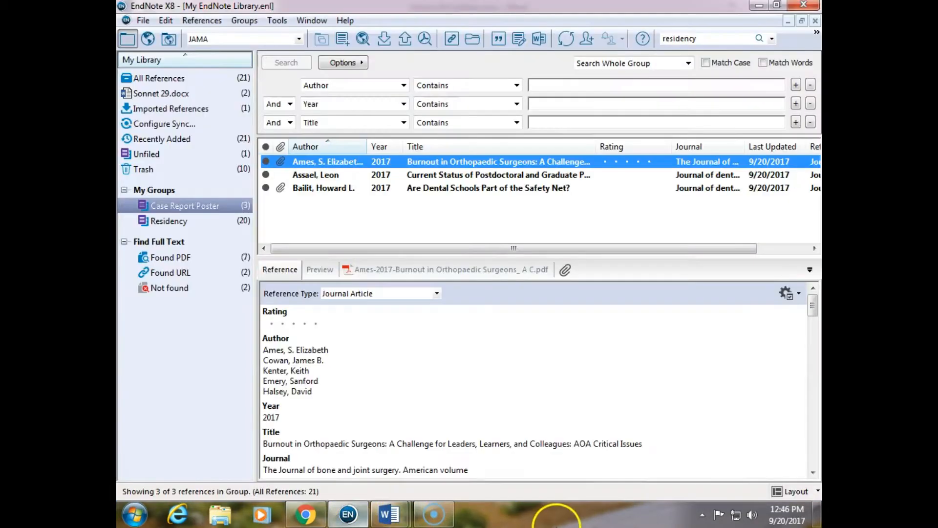
left_click(143, 21)
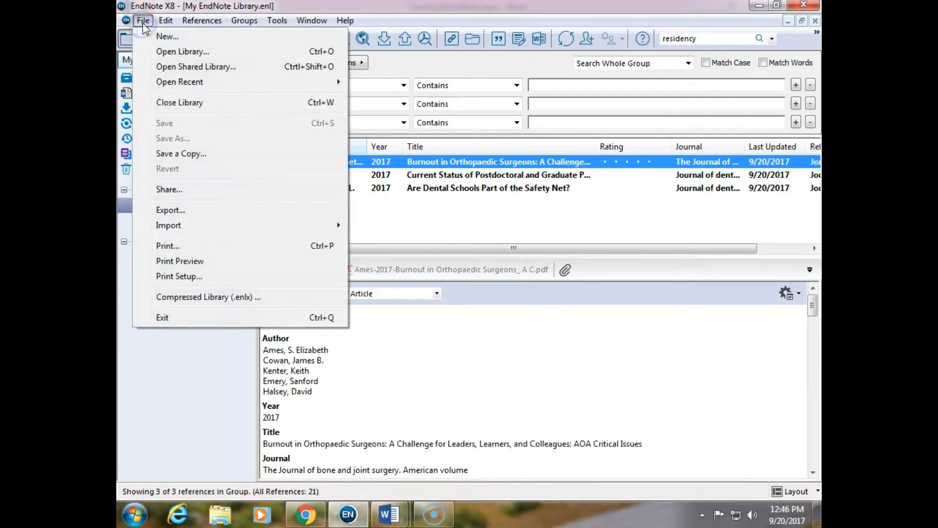
mouse_move(166, 21)
left_click(213, 281)
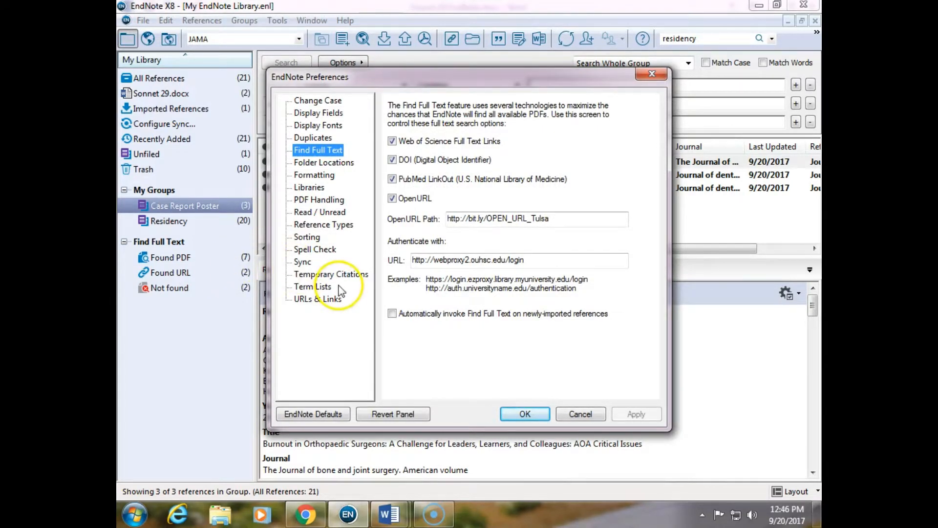
left_click(302, 261)
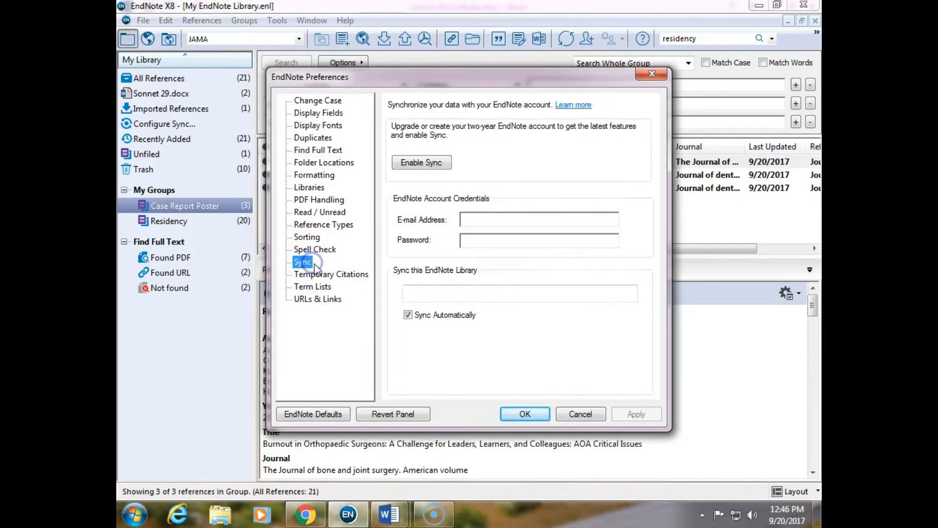
Close the EndNote Preferences without entering account credentials and switch to the EndNote sign-in page in the browser
left_click(465, 221)
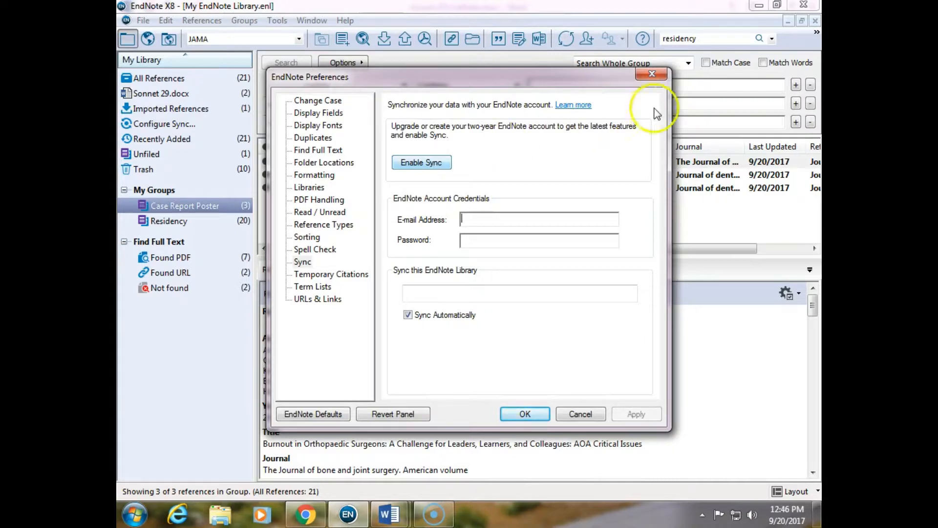
left_click(651, 74)
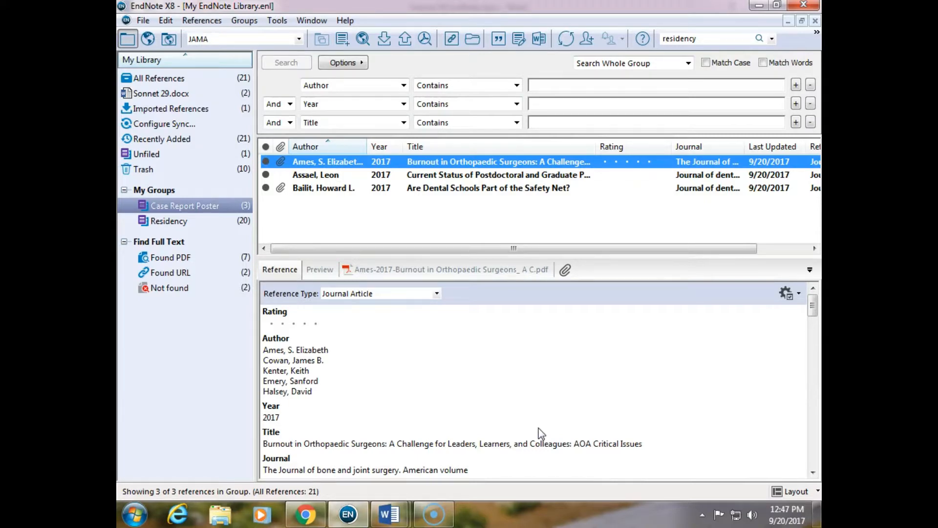
left_click(305, 514)
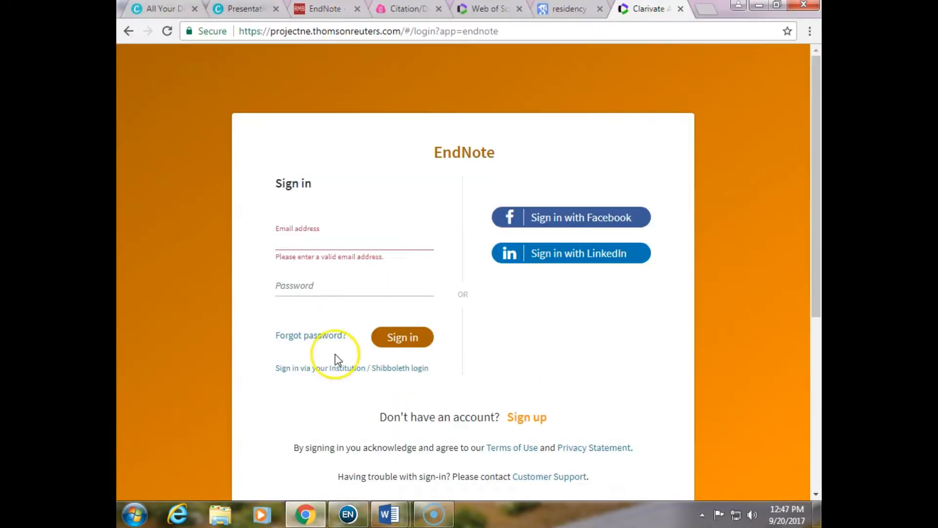
Examine the institutional sign-in page and its list of groups or regions, then go back to the EndNote sign-in page
left_click(341, 372)
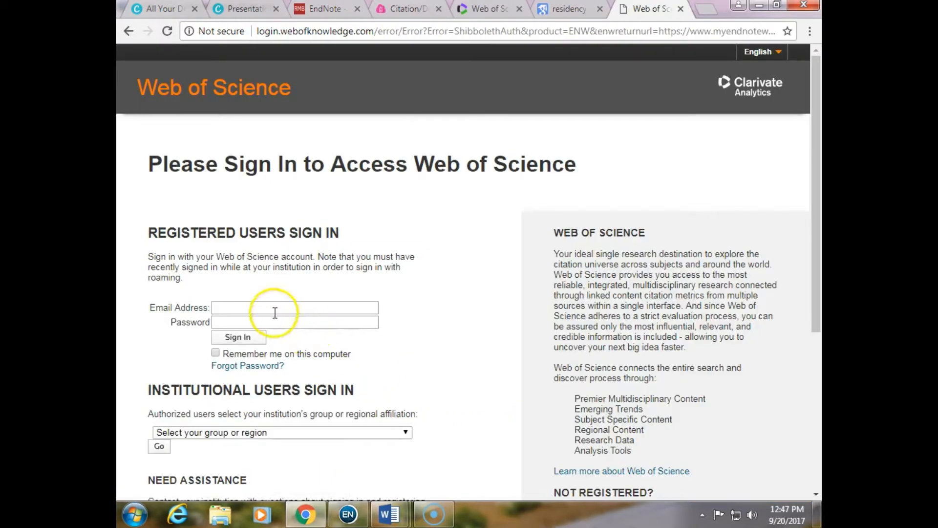
scroll(262, 373, "down", 1)
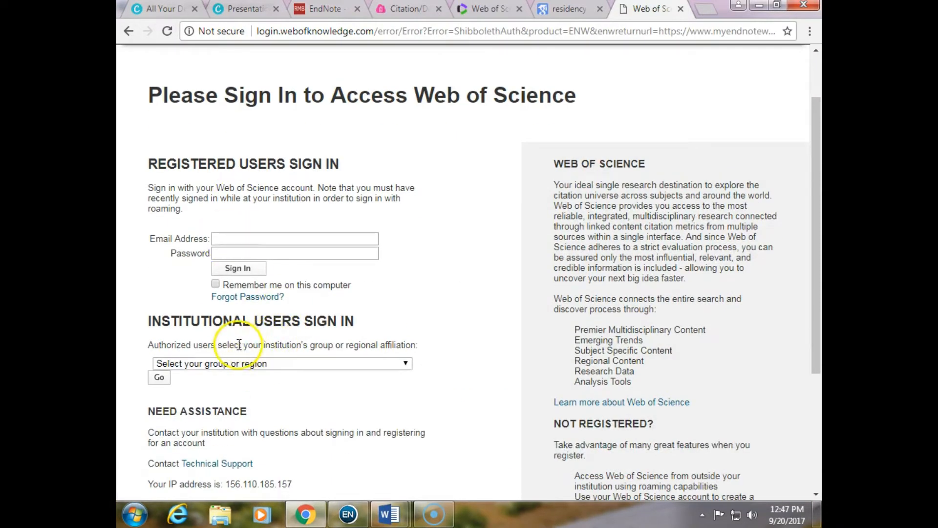
left_click(239, 363)
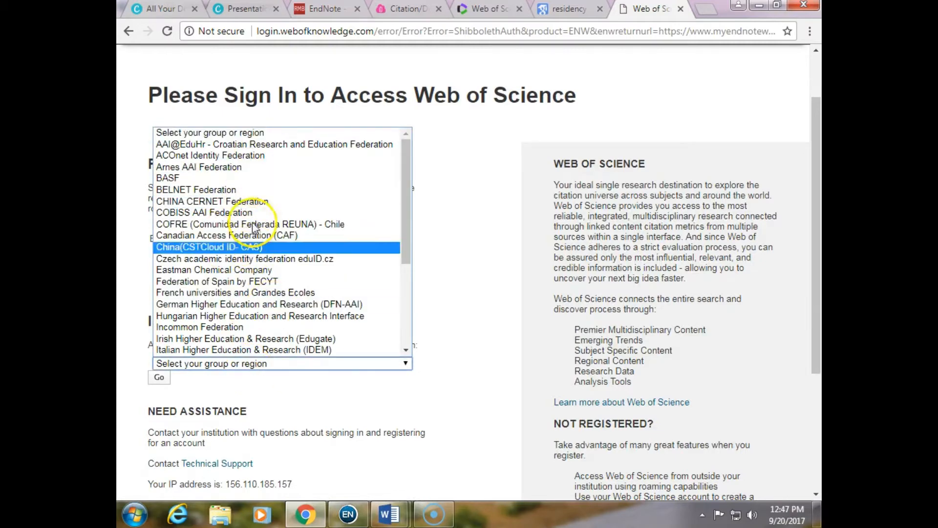
scroll(268, 303, "down", 3)
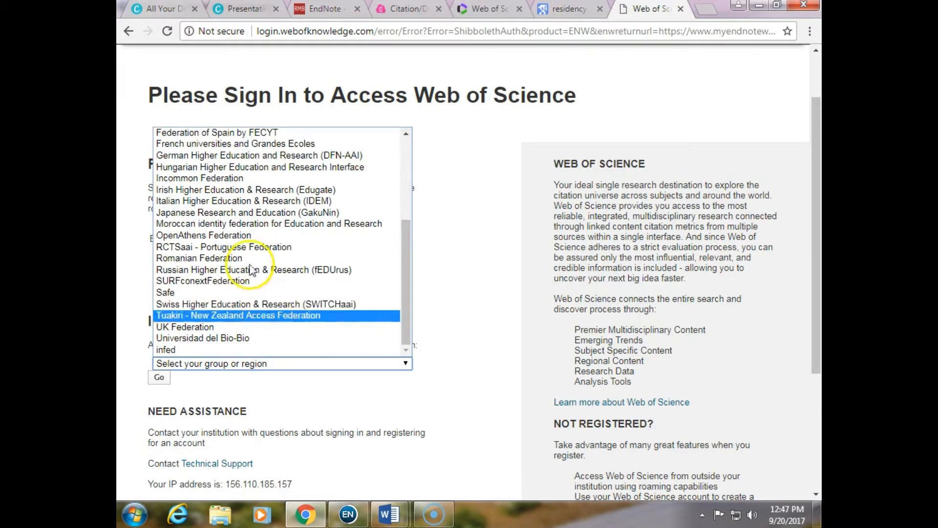
scroll(262, 270, "up", 3)
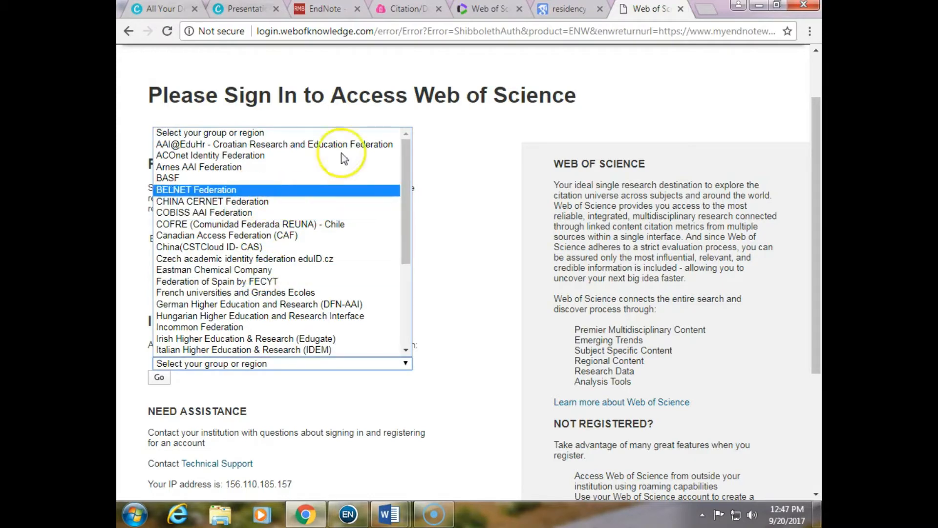
left_click(464, 203)
left_click(129, 31)
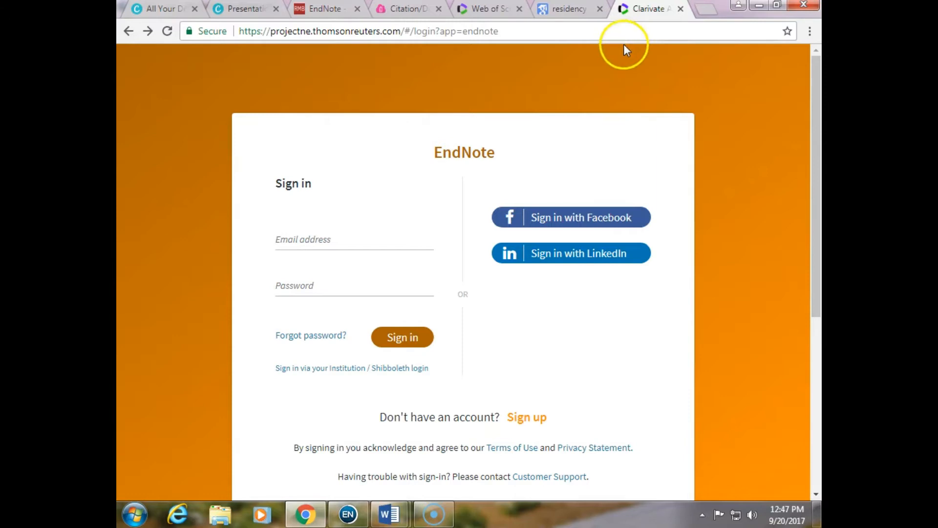
Switch to the Canva presentation tab and scroll to the EndNote Resources slide
left_click(758, 4)
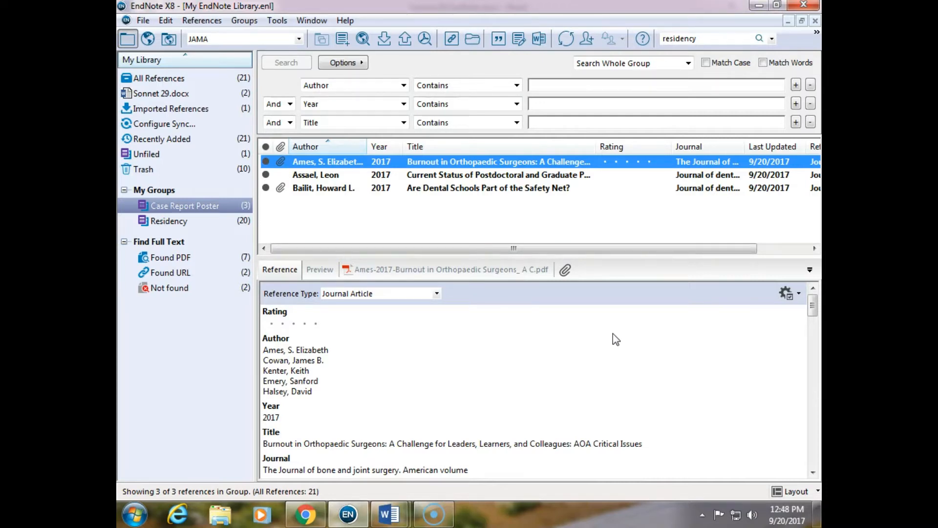
left_click(306, 514)
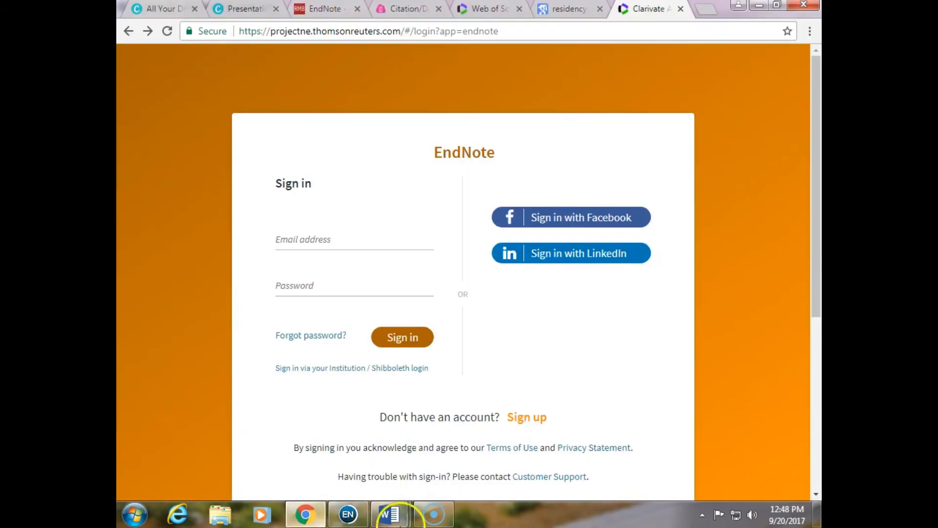
left_click(226, 9)
scroll(598, 358, "down", 3)
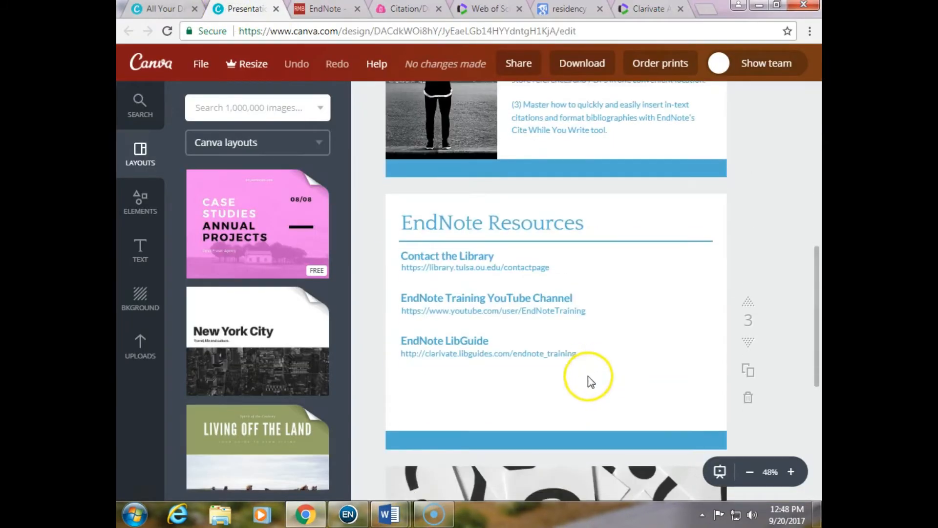
Present the EndNote Resources slide in full-screen presentation mode
left_click(720, 471)
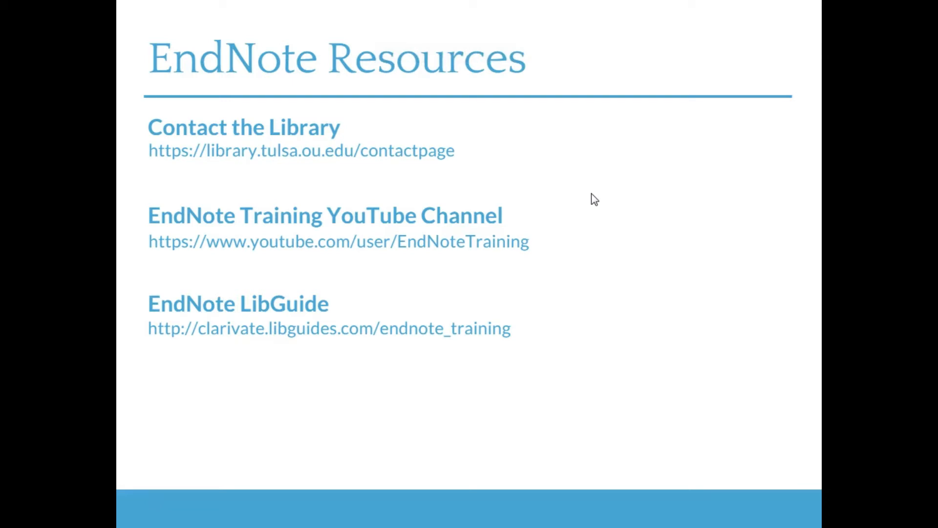
left_click(402, 220)
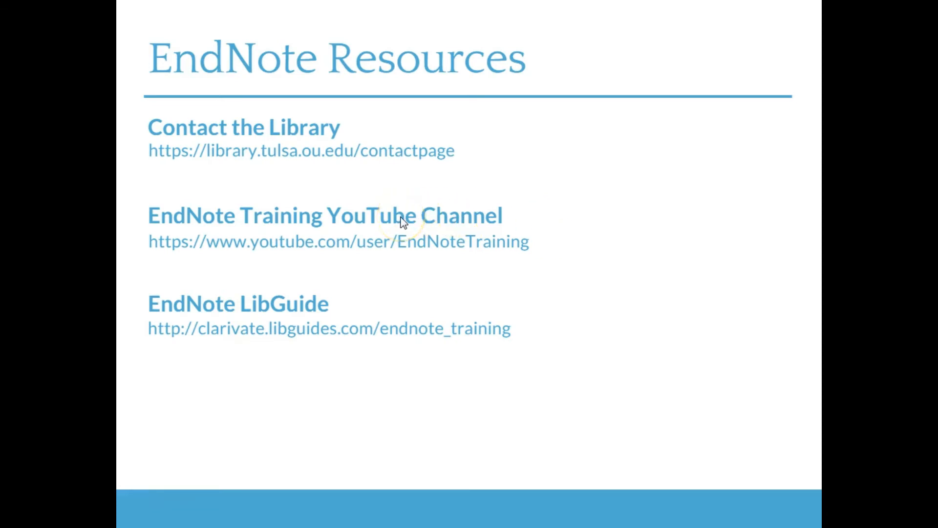